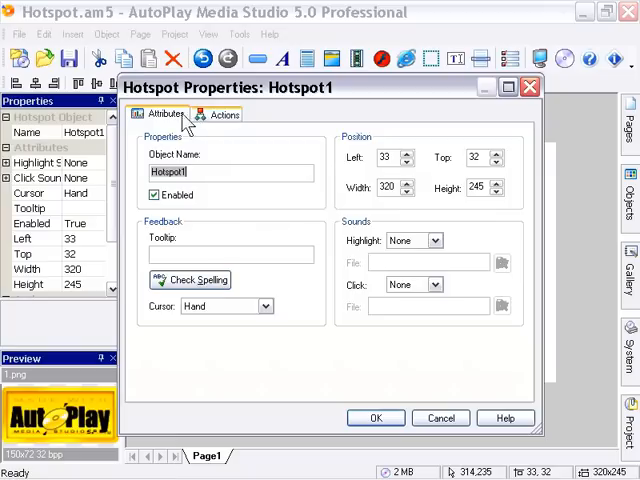
click(228, 115)
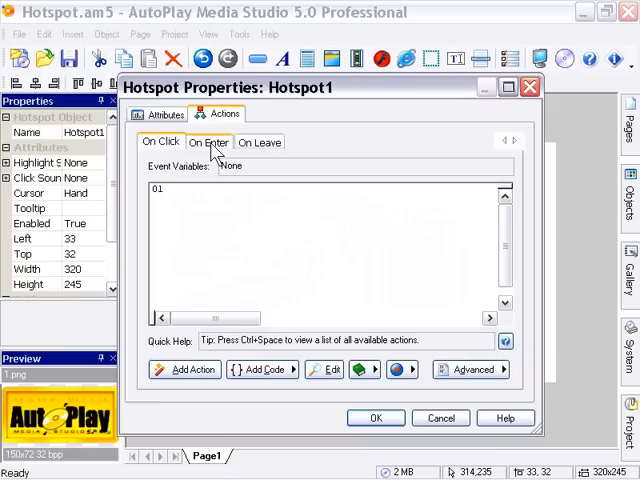
click(212, 145)
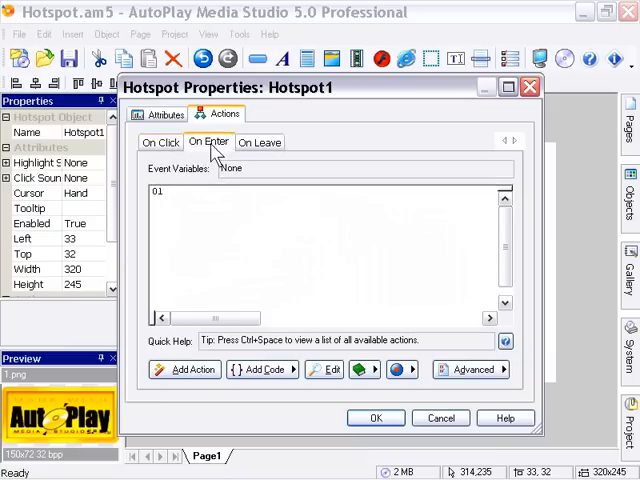
click(258, 142)
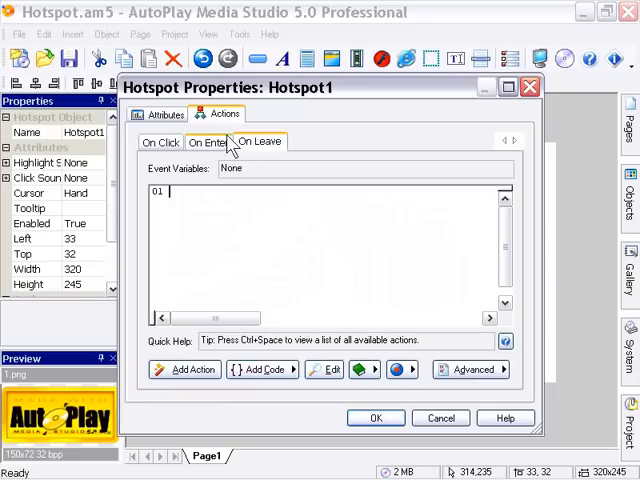
click(165, 143)
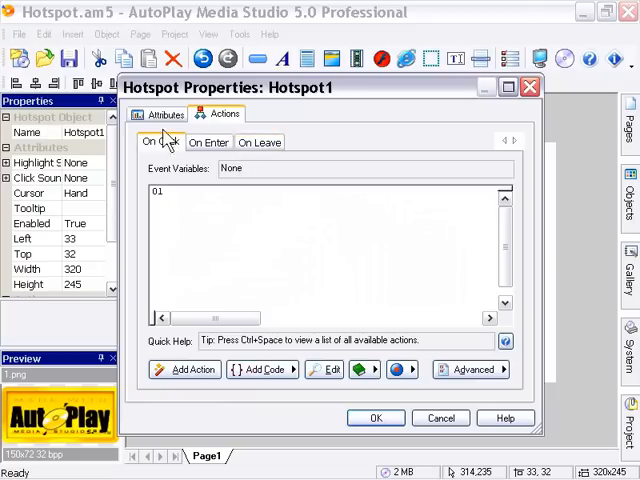
click(166, 115)
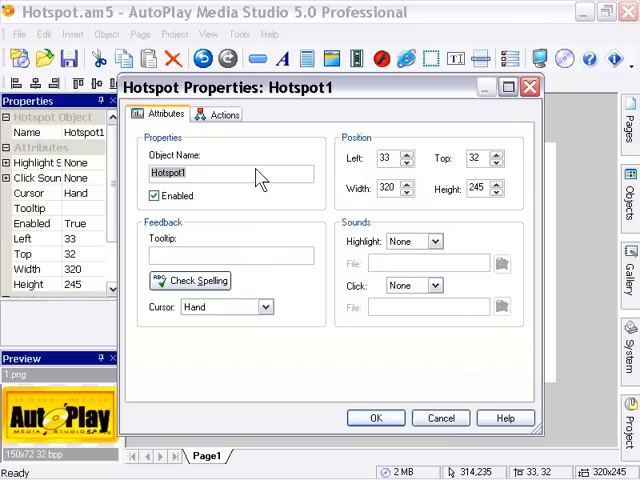
click(248, 176)
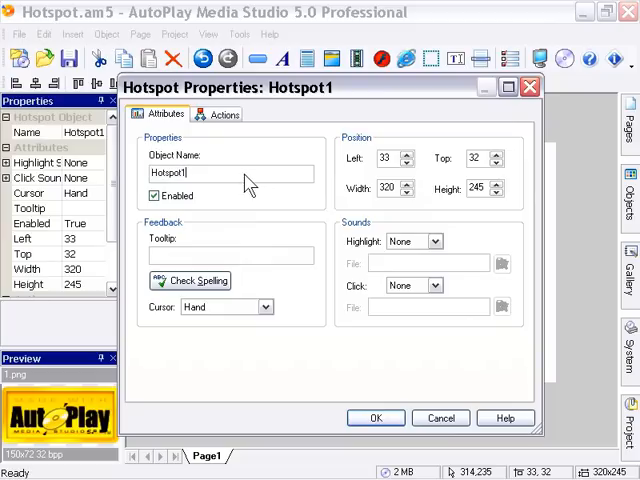
drag(220, 174, 148, 174)
click(180, 256)
Step: Accept the Hotspot1 properties and enlarge the property list to reveal On Click, On Enter and On Leave, all None
click(376, 418)
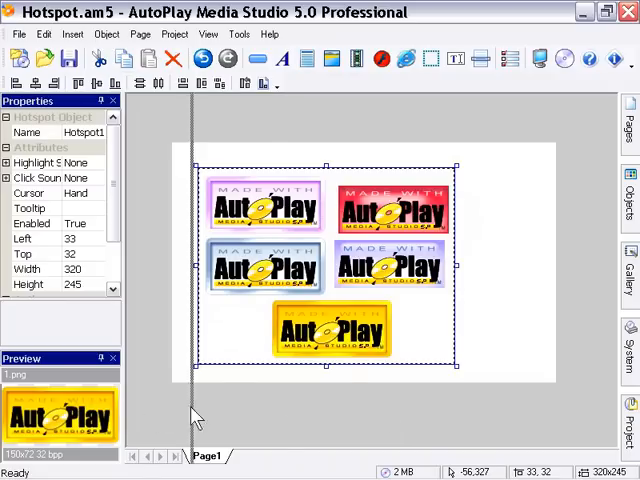
drag(121, 390, 178, 388)
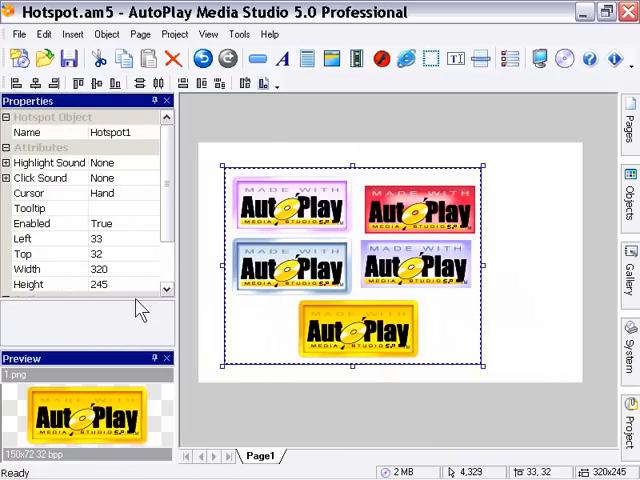
drag(140, 298, 140, 340)
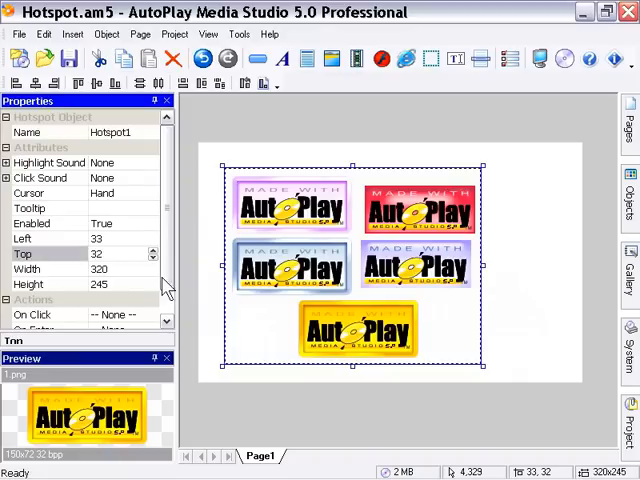
drag(168, 270, 170, 318)
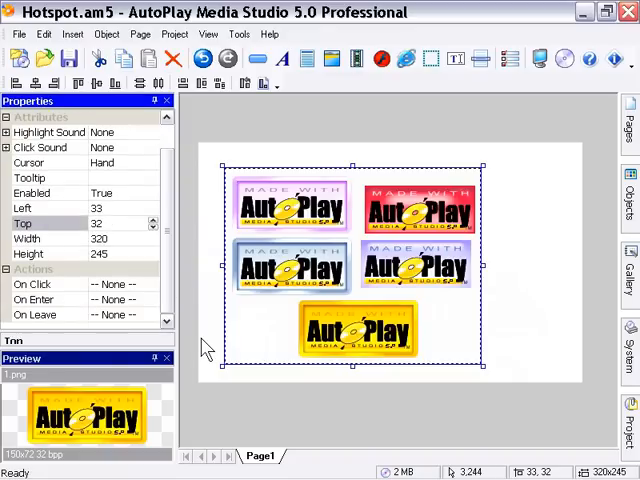